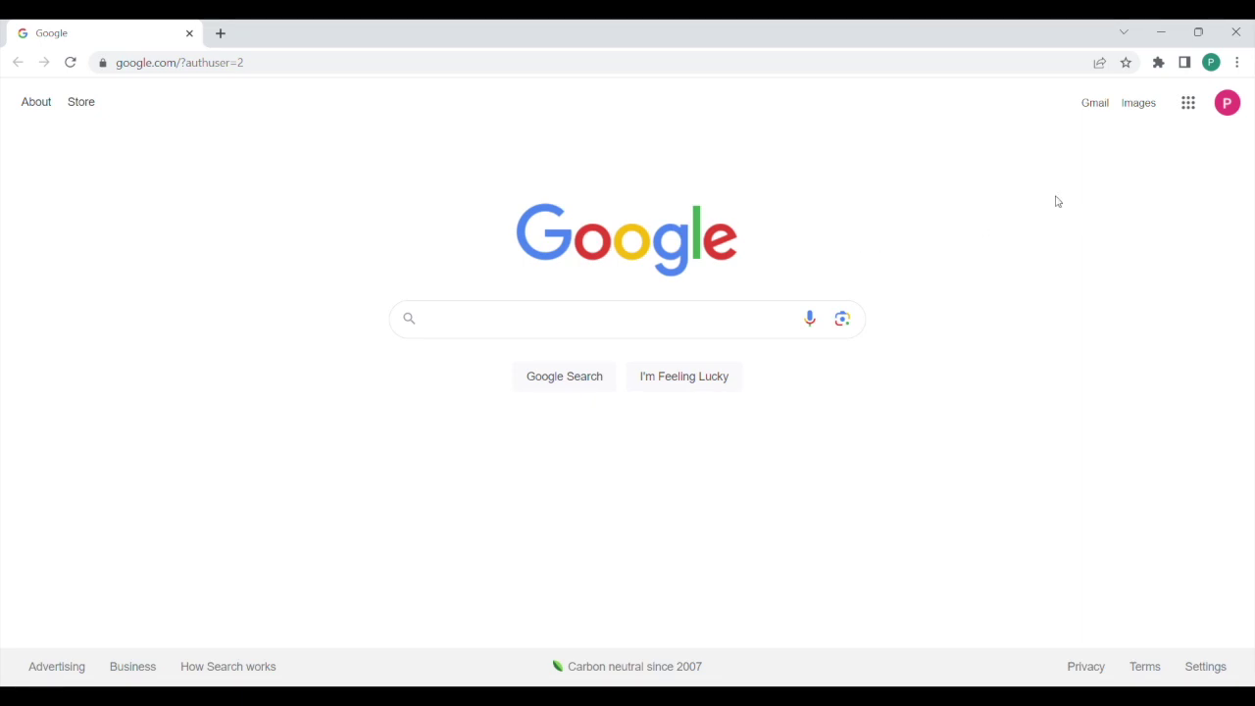
- Open the Gmail inbox from the Google homepage and refresh the message list
{"action": "left_click", "coordinate": [1094, 103]}
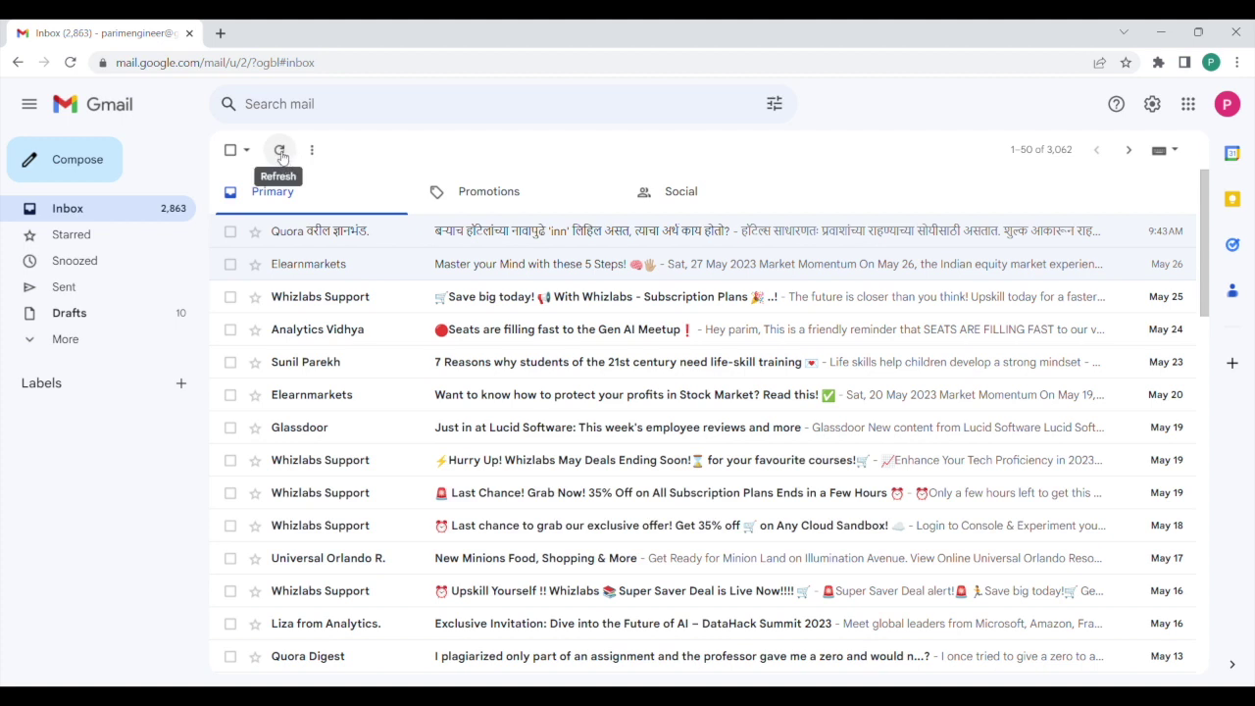
{"action": "left_click", "coordinate": [281, 153]}
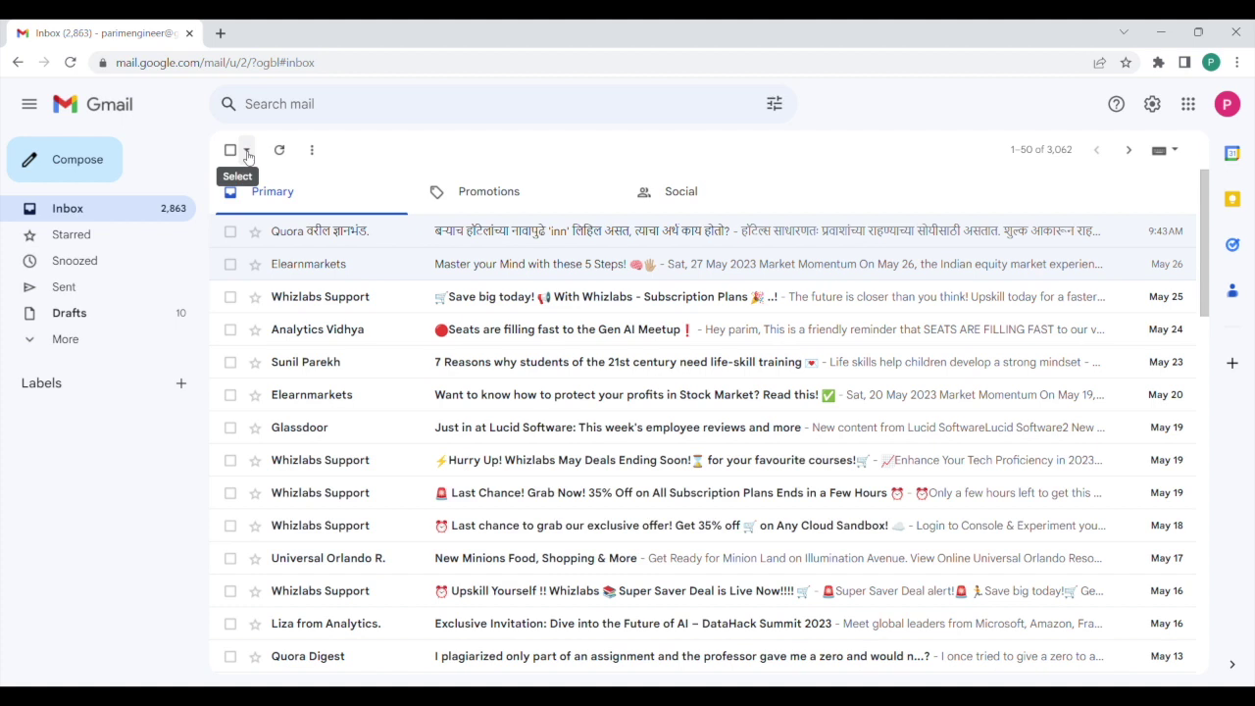
- Select the Quora email and the May 25 Whizlabs Support email individually, and clear both selections
{"action": "left_click", "coordinate": [231, 232]}
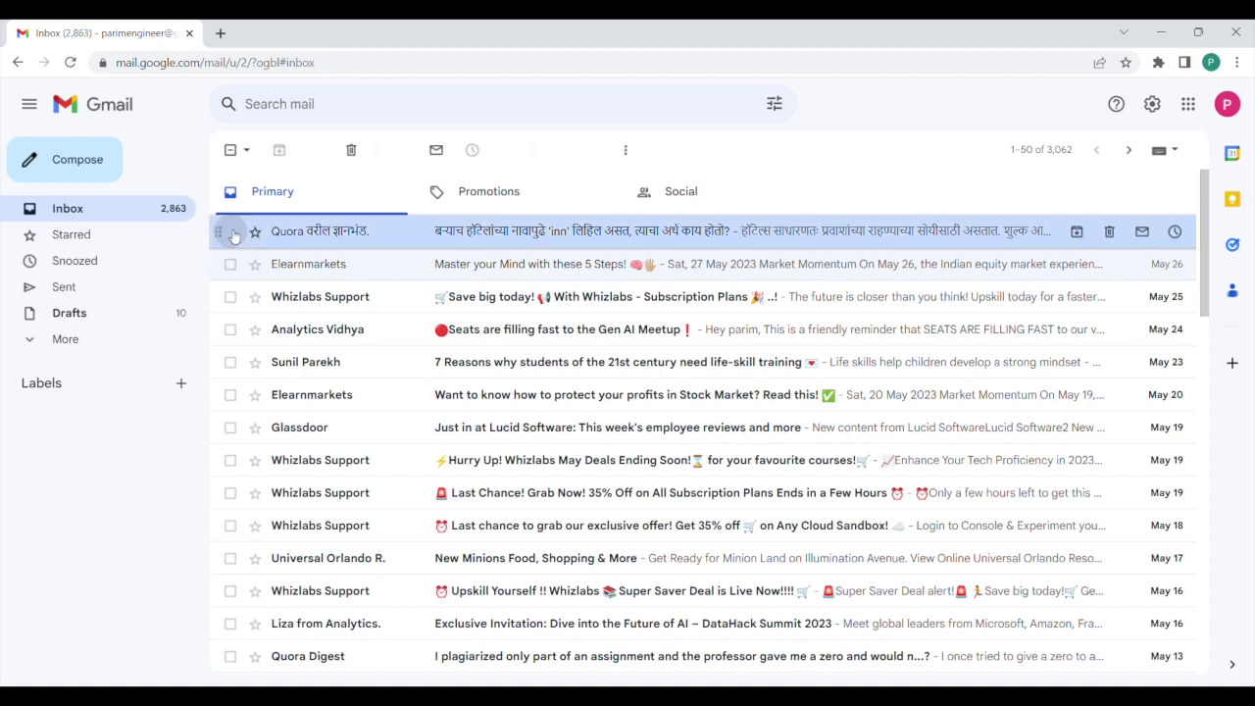
{"action": "left_click", "coordinate": [232, 297]}
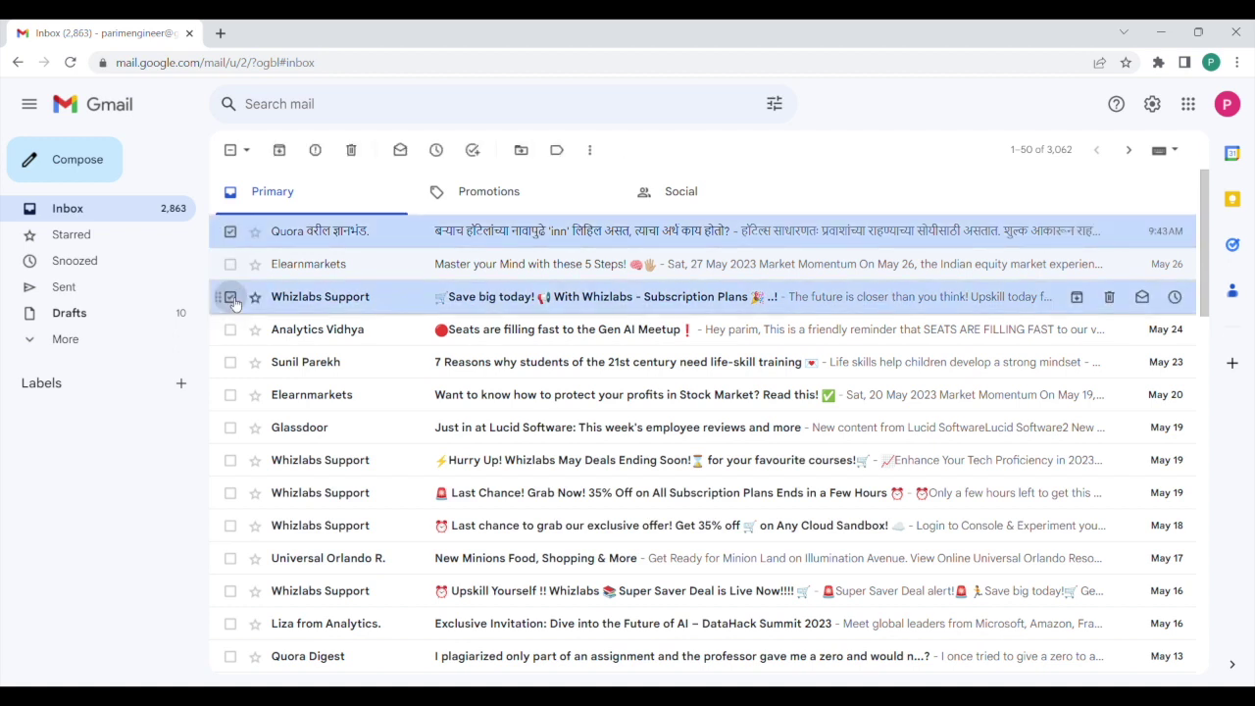
{"action": "left_click", "coordinate": [232, 297]}
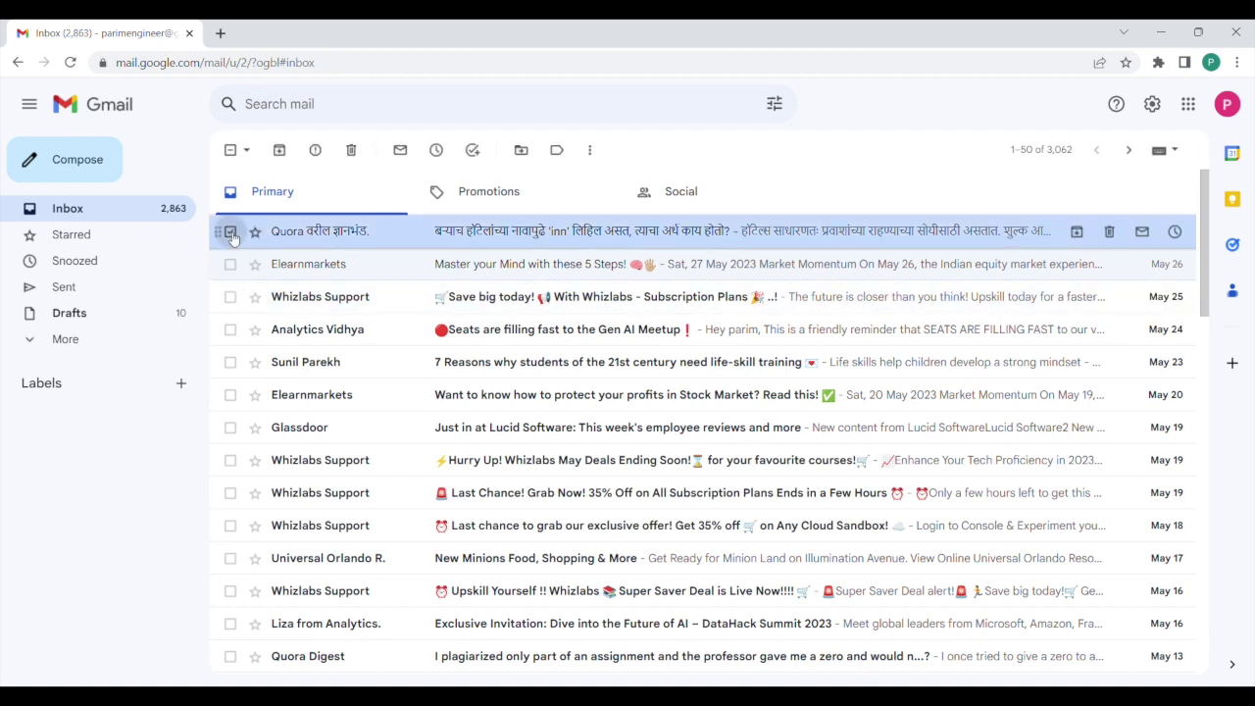
{"action": "left_click", "coordinate": [231, 232]}
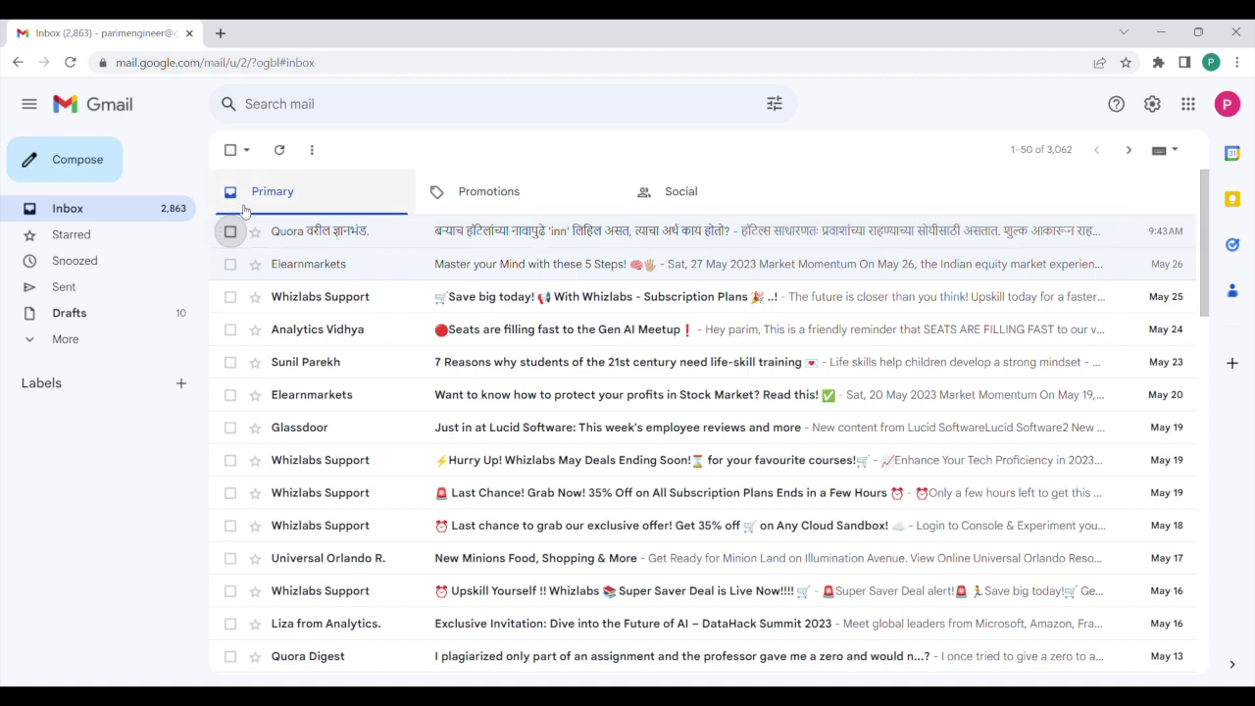
- Bulk-select the read emails in the inbox, switch to the unread emails, and clear the selection with None
{"action": "left_click", "coordinate": [247, 151]}
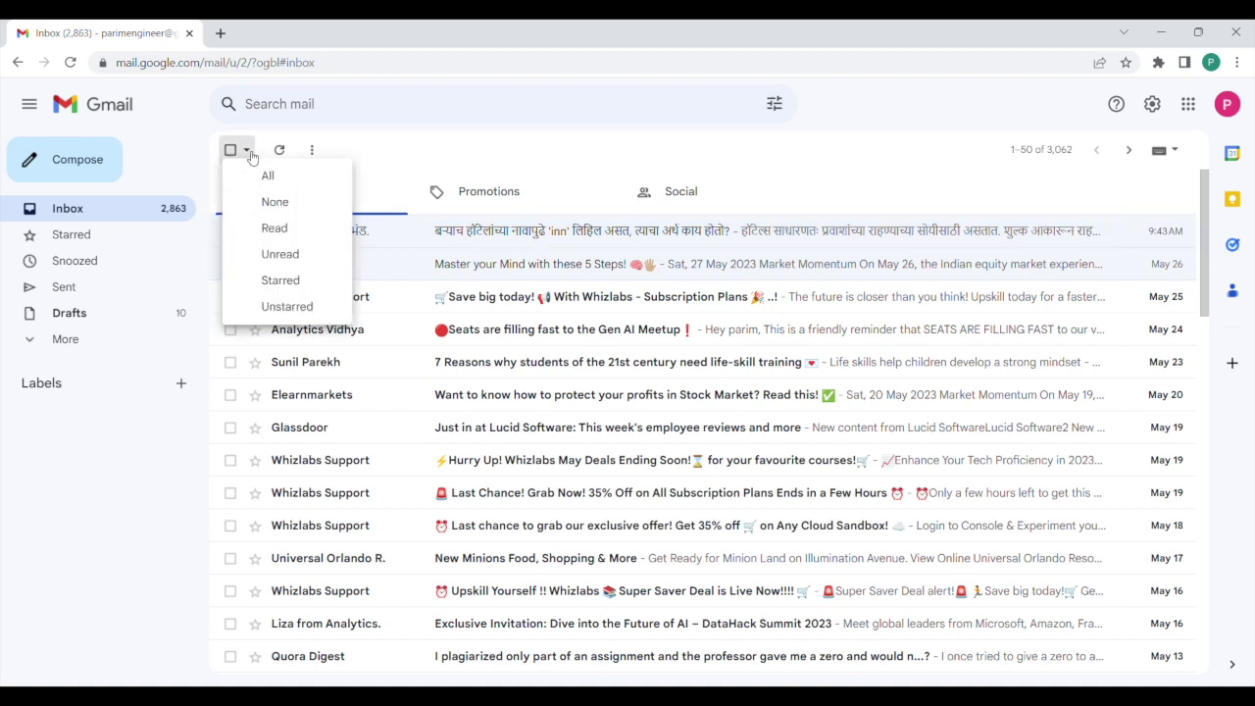
{"action": "left_click", "coordinate": [275, 230]}
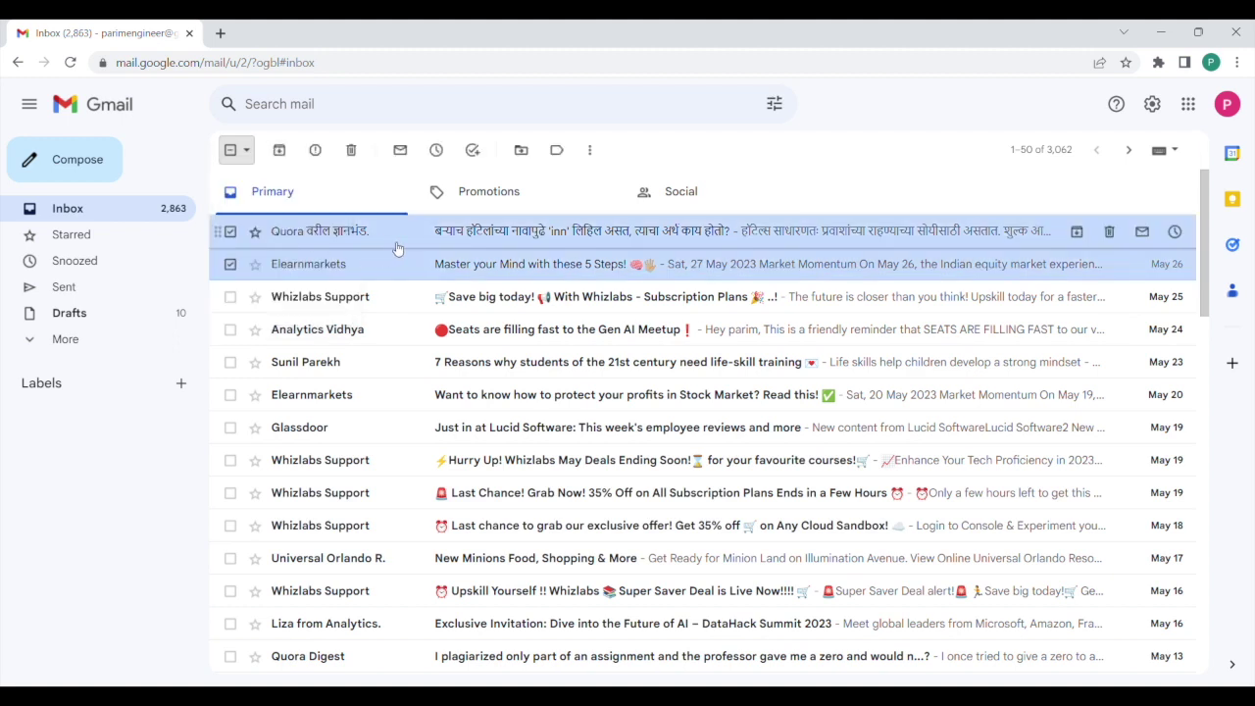
{"action": "left_click", "coordinate": [250, 154]}
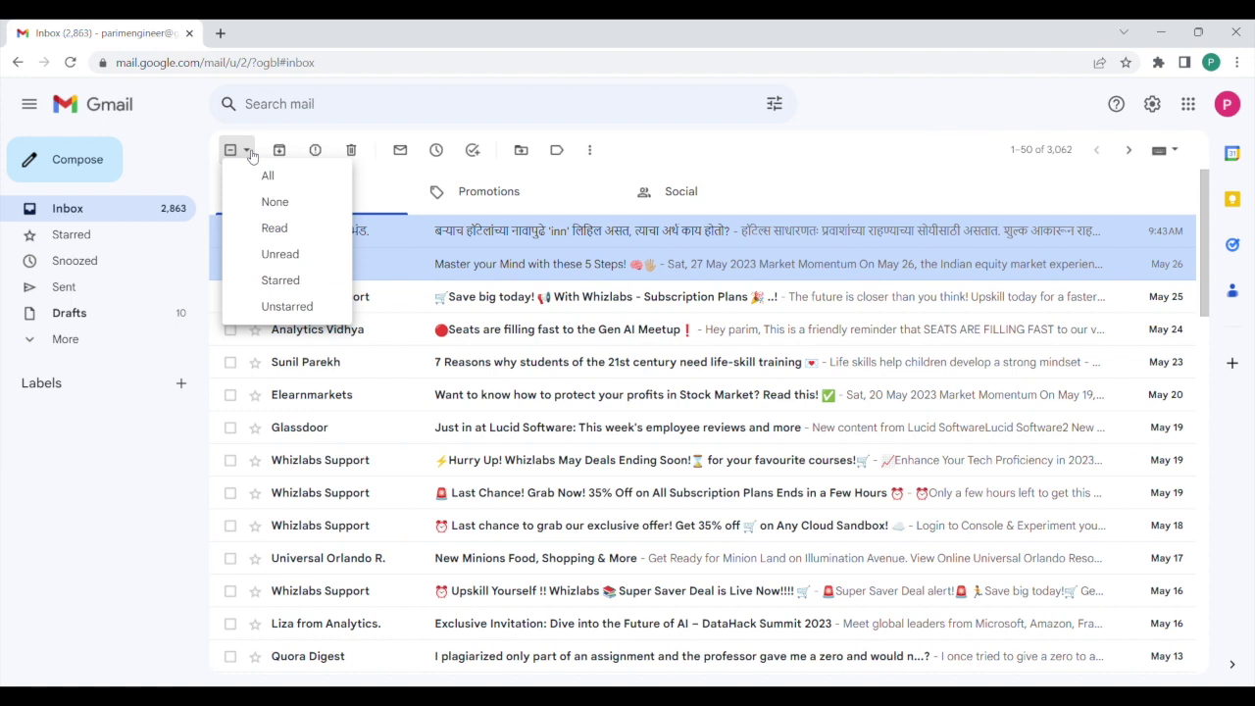
{"action": "left_click", "coordinate": [280, 256]}
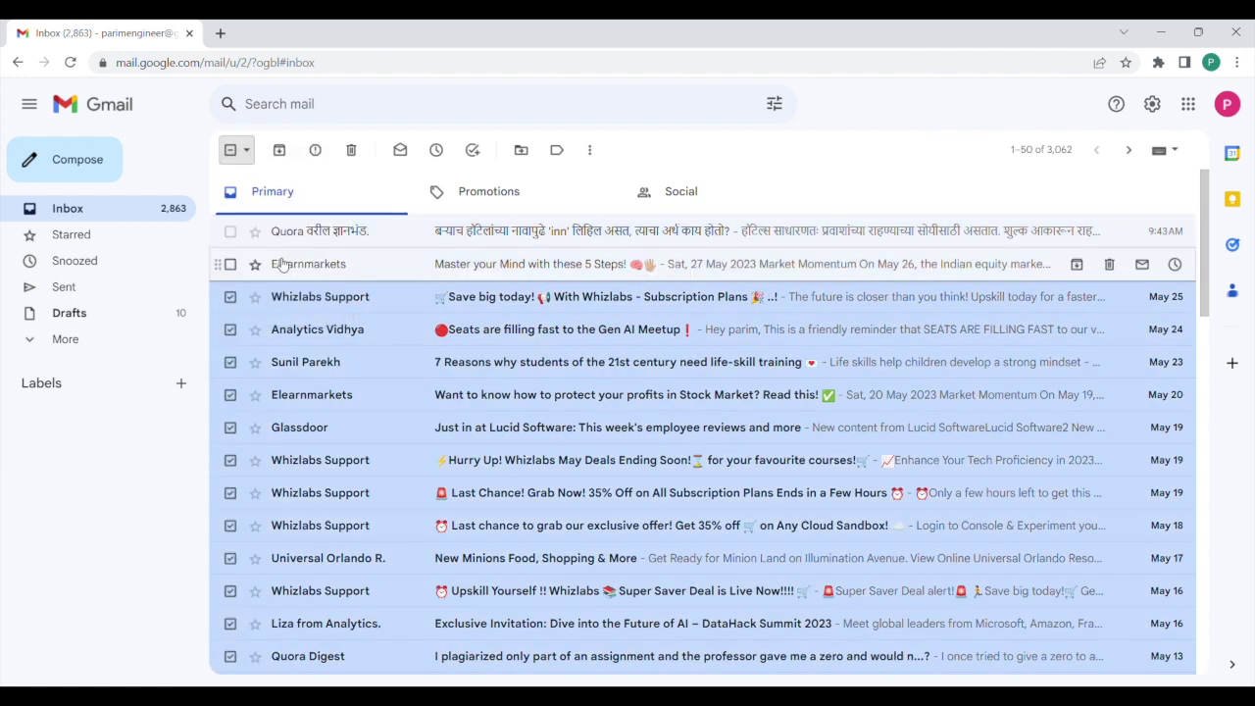
{"action": "left_click", "coordinate": [248, 154]}
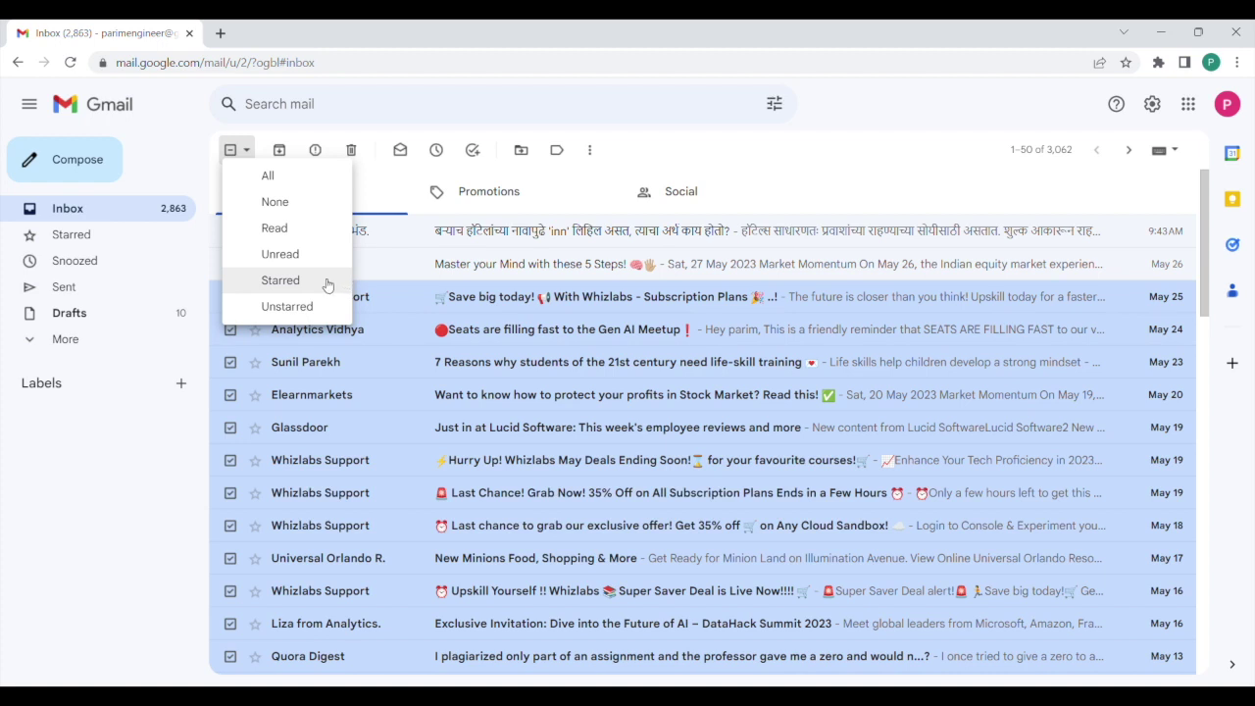
{"action": "left_click", "coordinate": [303, 205]}
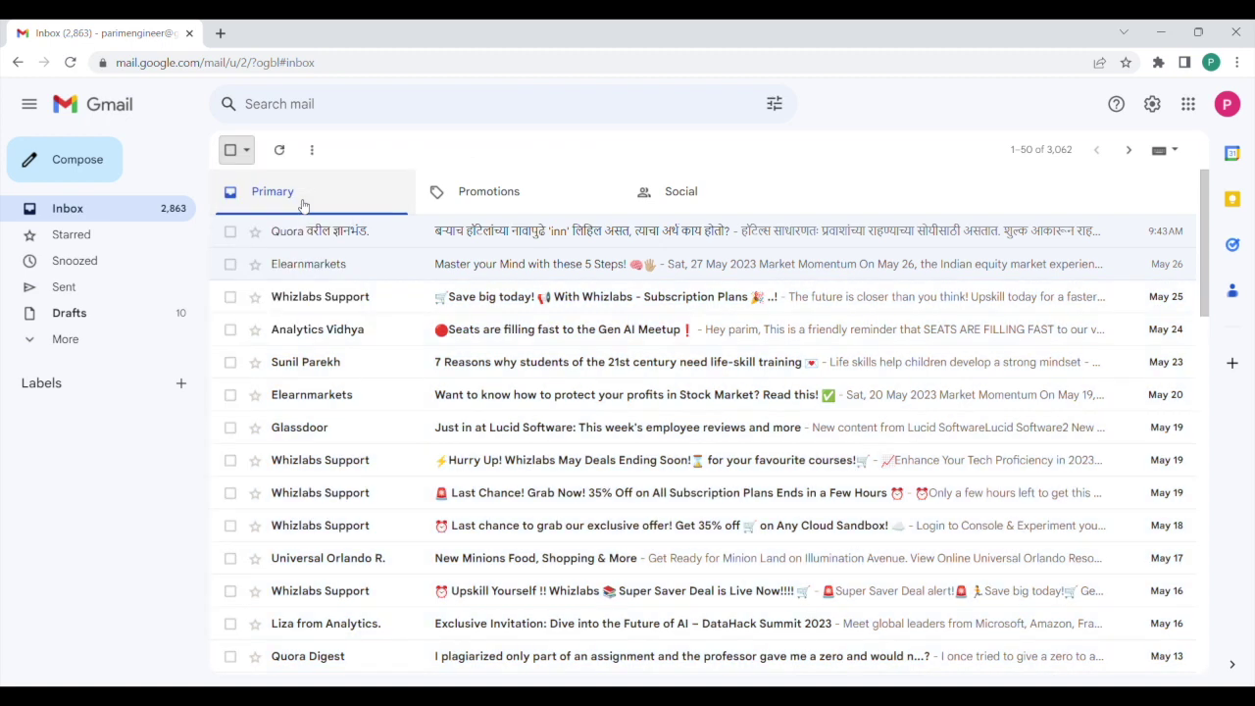
- Select the Quora email at the head of the inbox and mark it as unread
{"action": "left_click", "coordinate": [231, 232]}
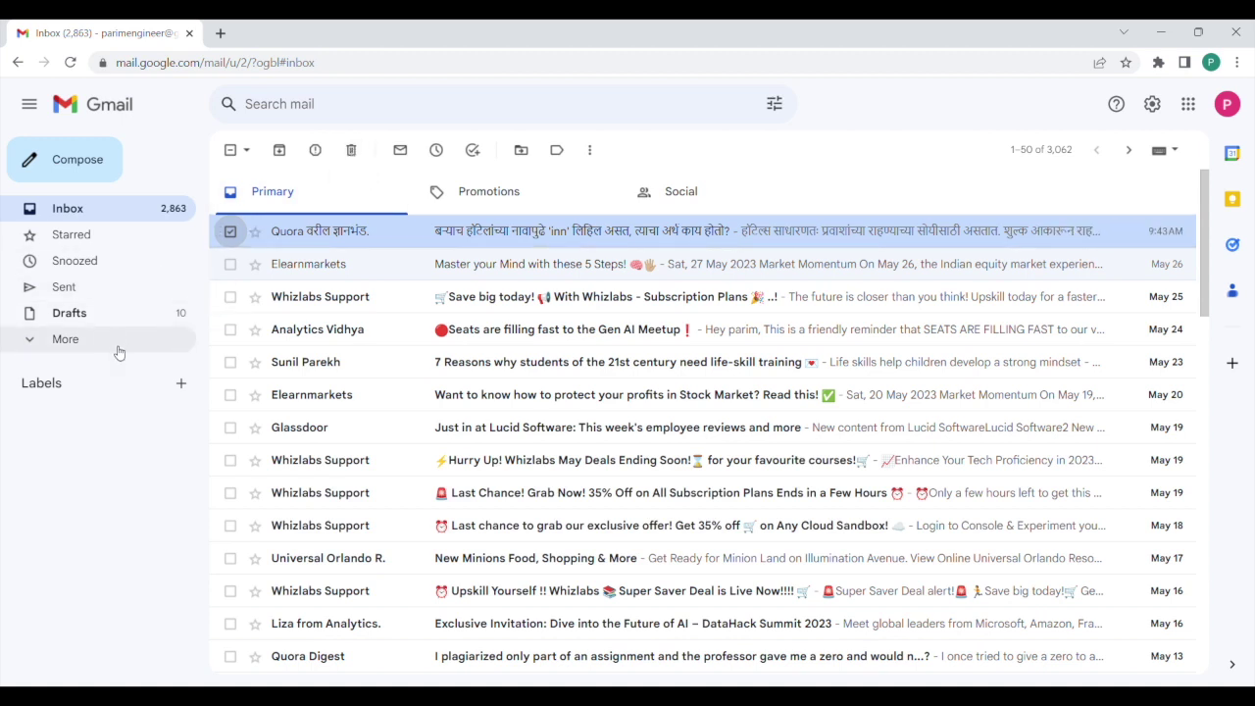
{"action": "left_click", "coordinate": [400, 155]}
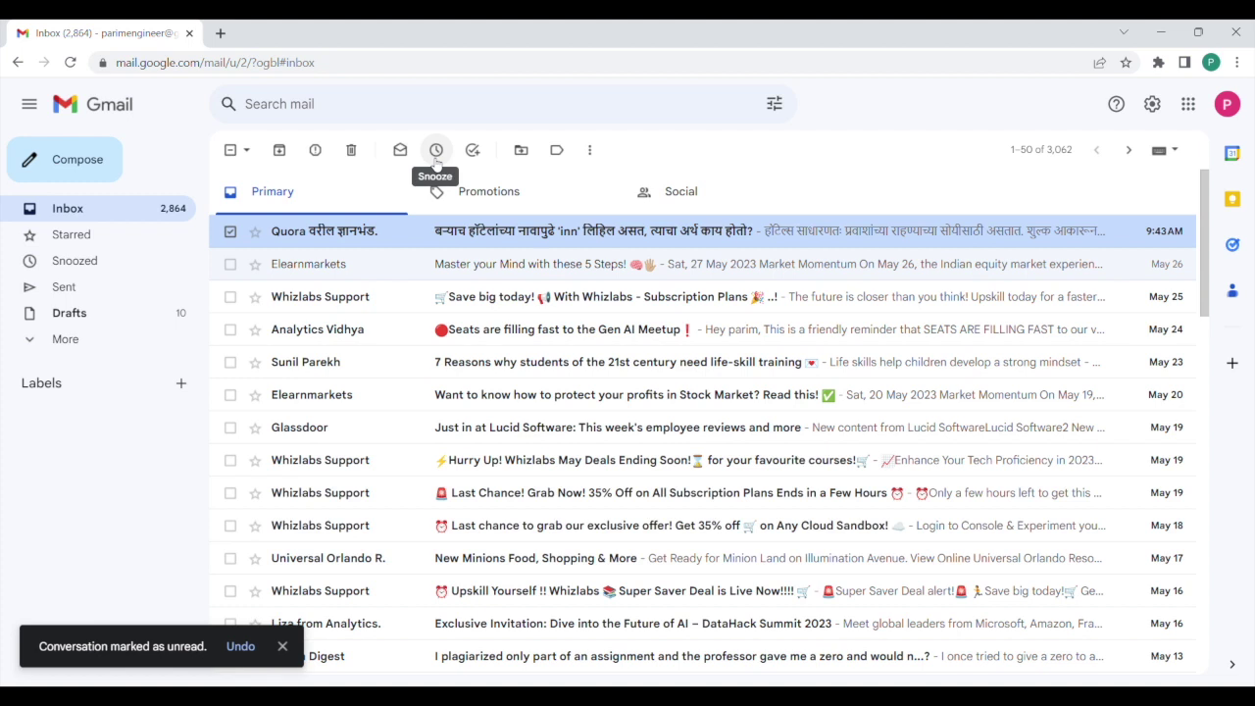
- Examine the snooze choices for the selected Quora email, including the custom date and time picker, without snoozing it
{"action": "left_click", "coordinate": [437, 151]}
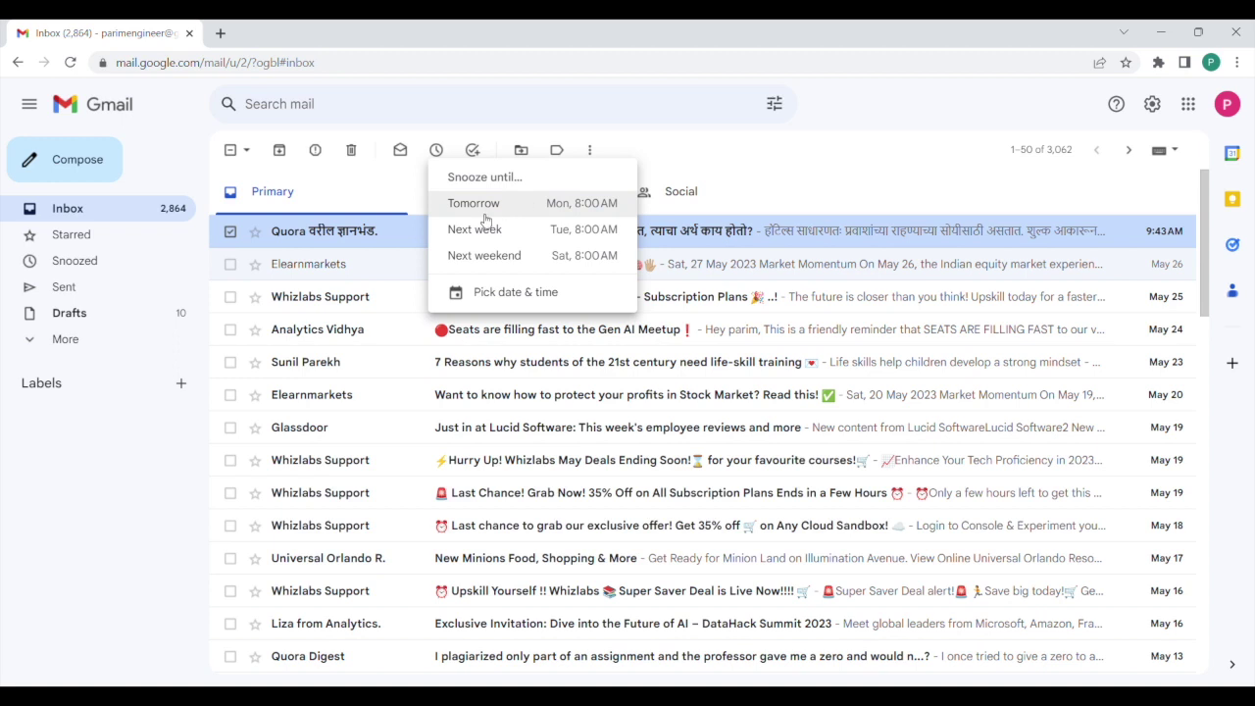
{"action": "left_click", "coordinate": [504, 307]}
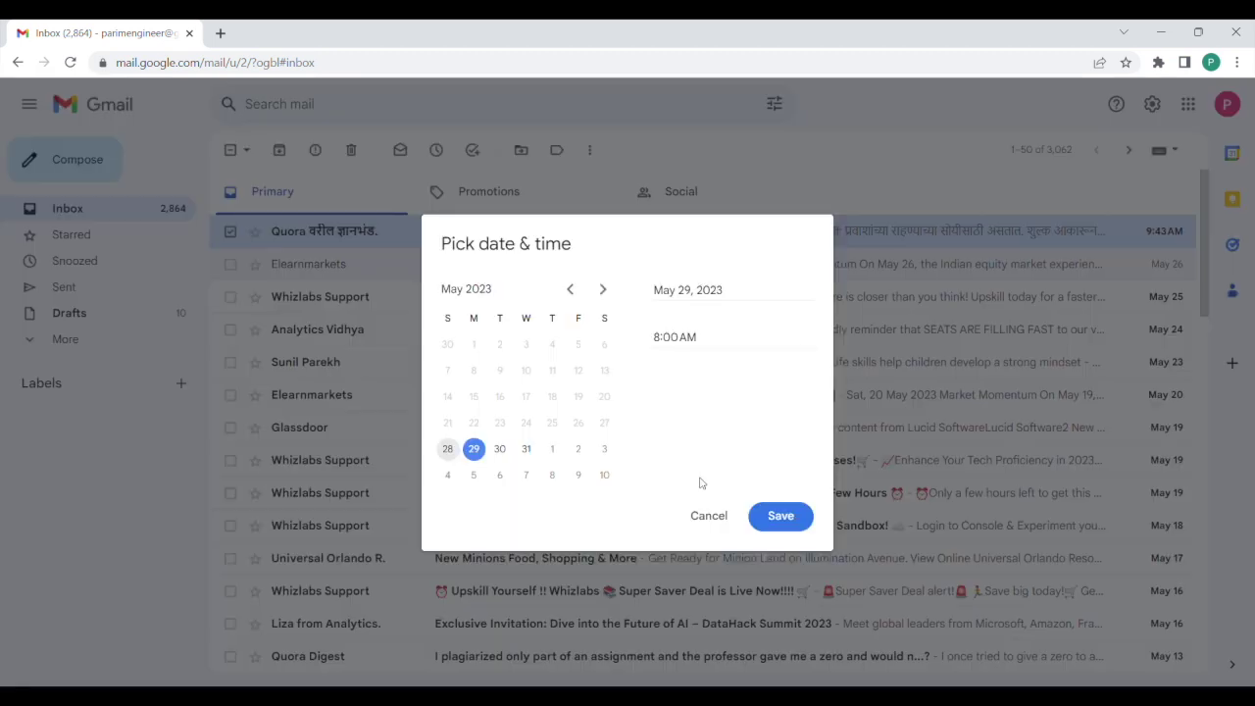
{"action": "left_click", "coordinate": [707, 526]}
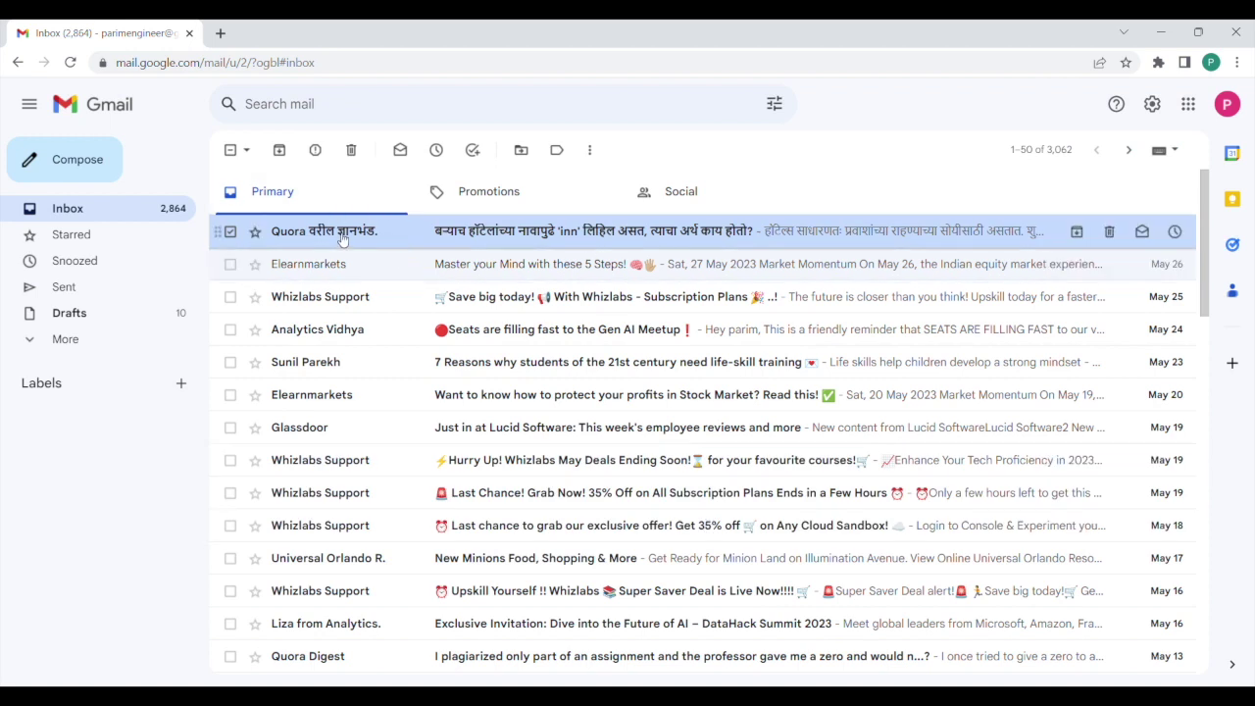
- Examine the available move destinations and label choices for the selected Quora email without applying any
{"action": "mouse_move", "coordinate": [343, 240]}
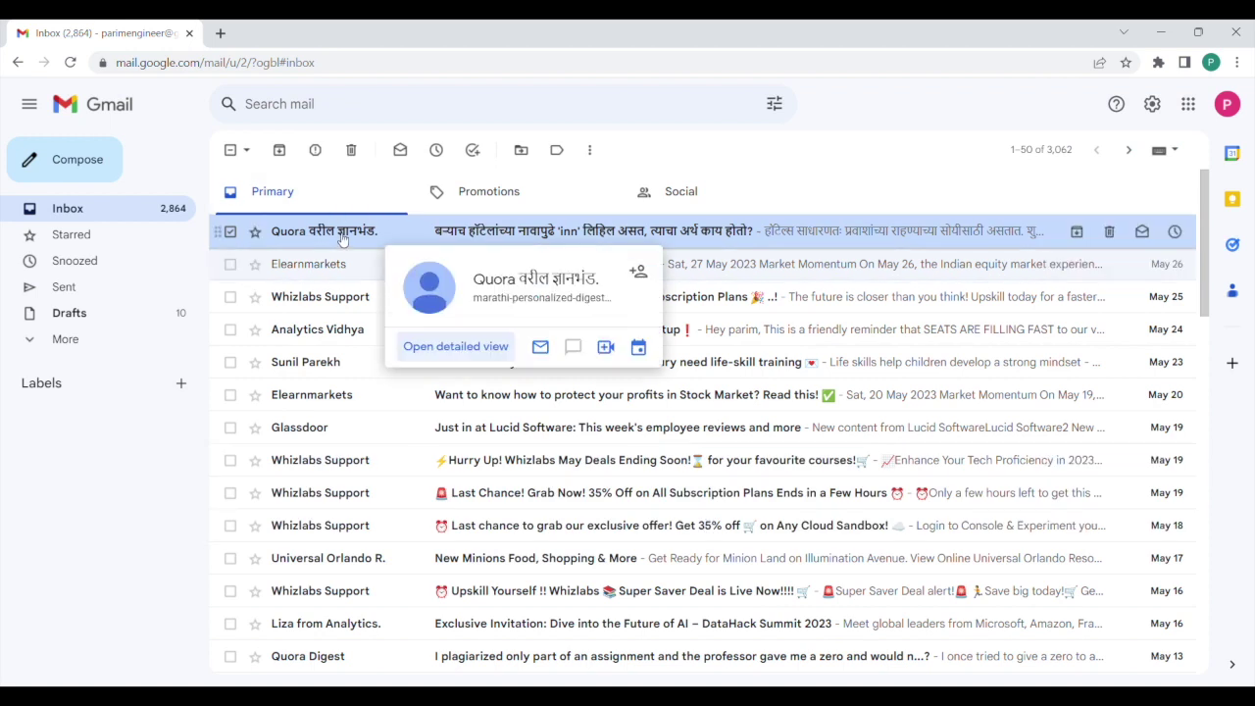
{"action": "left_click", "coordinate": [526, 157]}
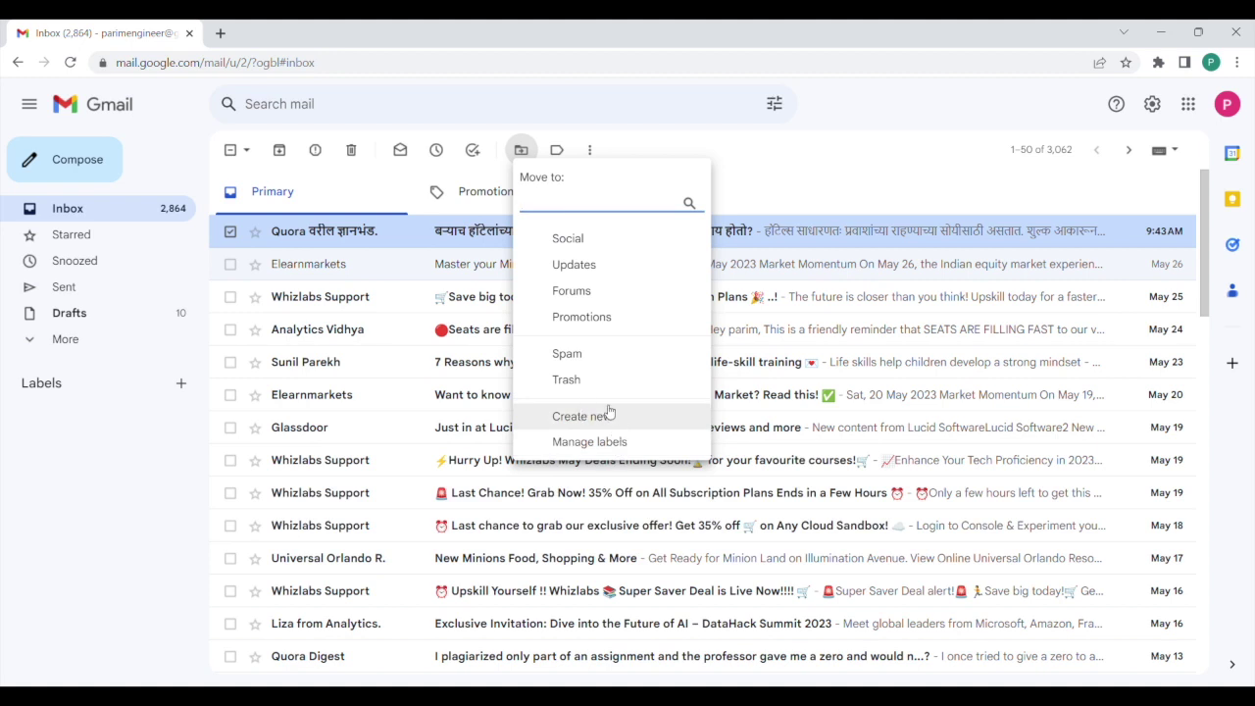
{"action": "left_click", "coordinate": [556, 150]}
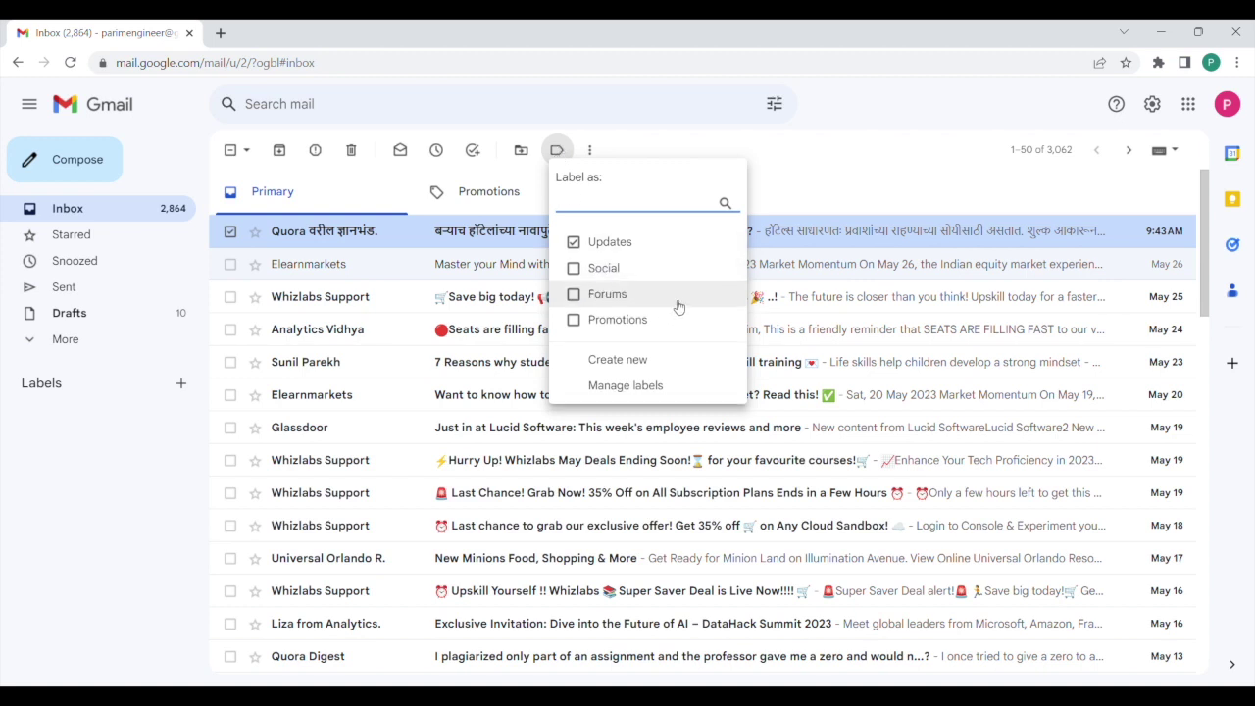
{"action": "left_click", "coordinate": [554, 174]}
- Mark the selected Quora email as read and add a star to it
{"action": "left_click", "coordinate": [589, 151]}
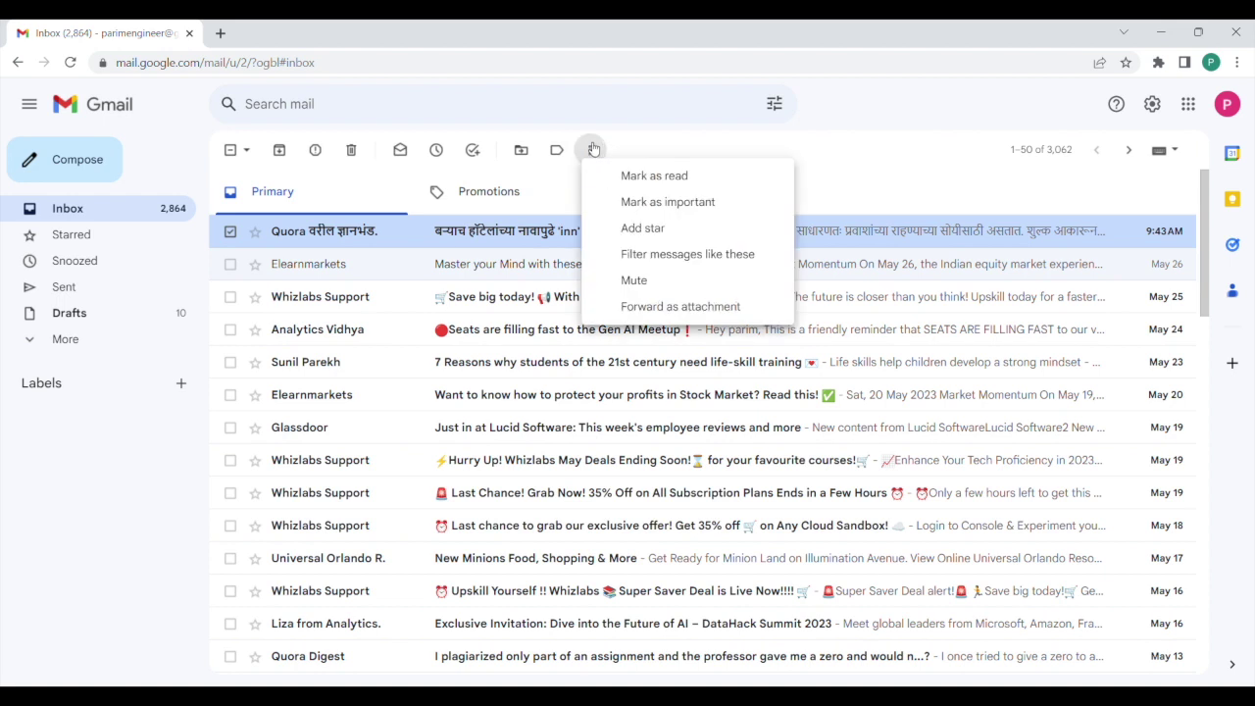
{"action": "left_click", "coordinate": [701, 179]}
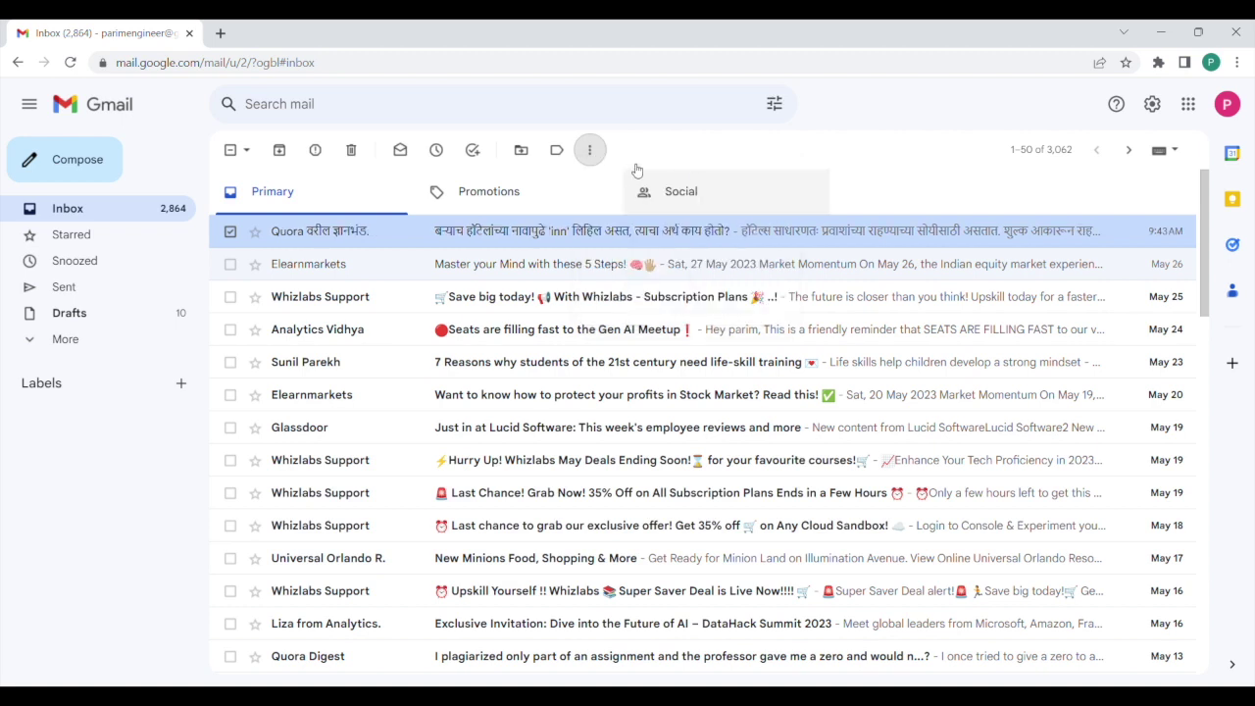
{"action": "left_click", "coordinate": [590, 150]}
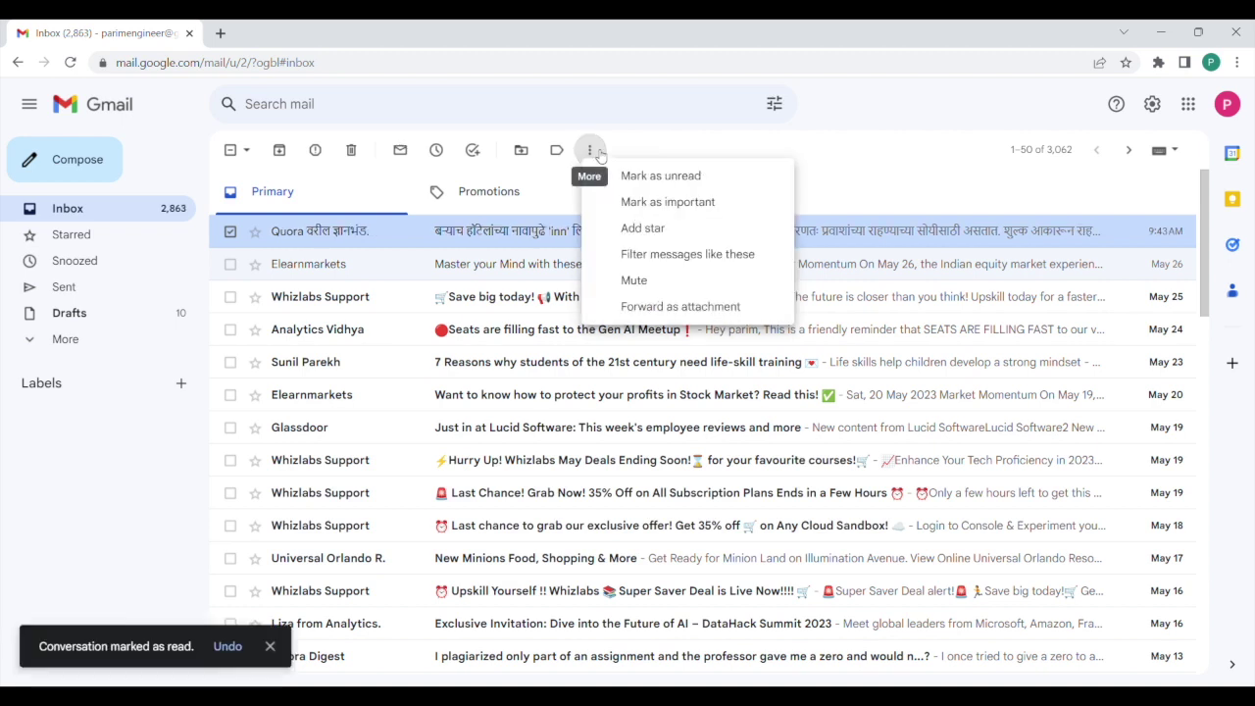
{"action": "left_click", "coordinate": [681, 229]}
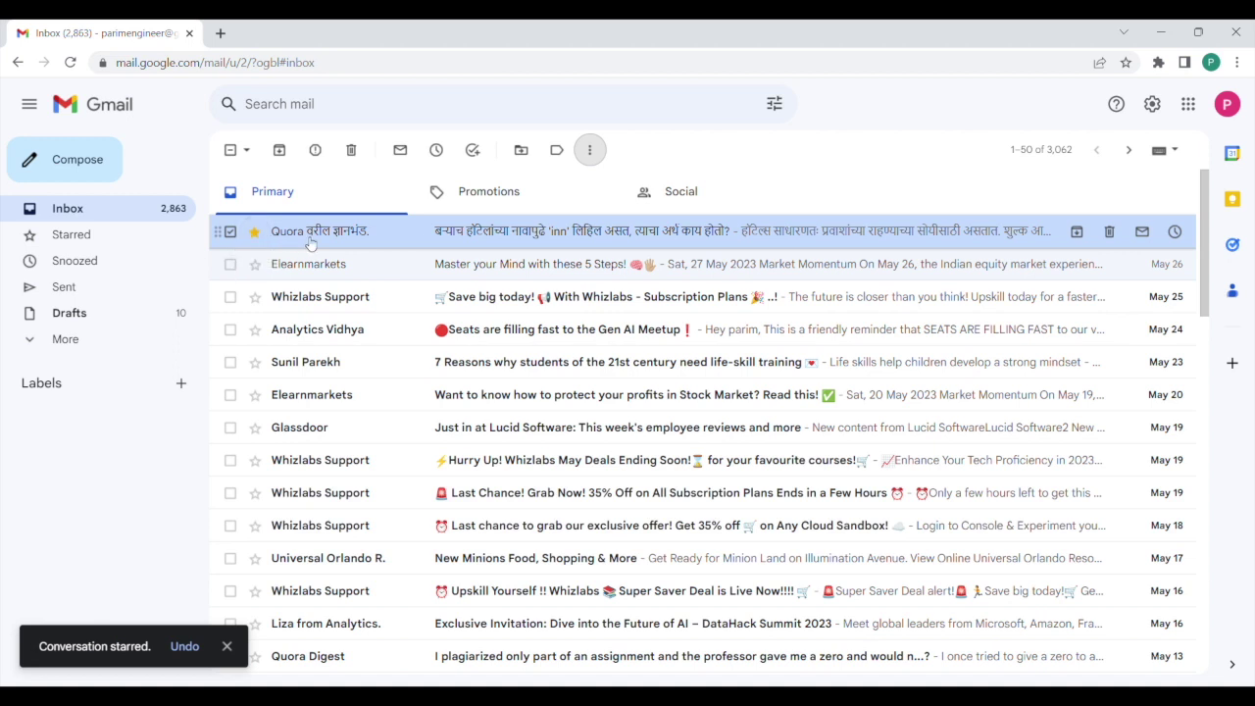
- Remove the star from the Quora email and review the additional message actions without applying any
{"action": "left_click", "coordinate": [595, 151]}
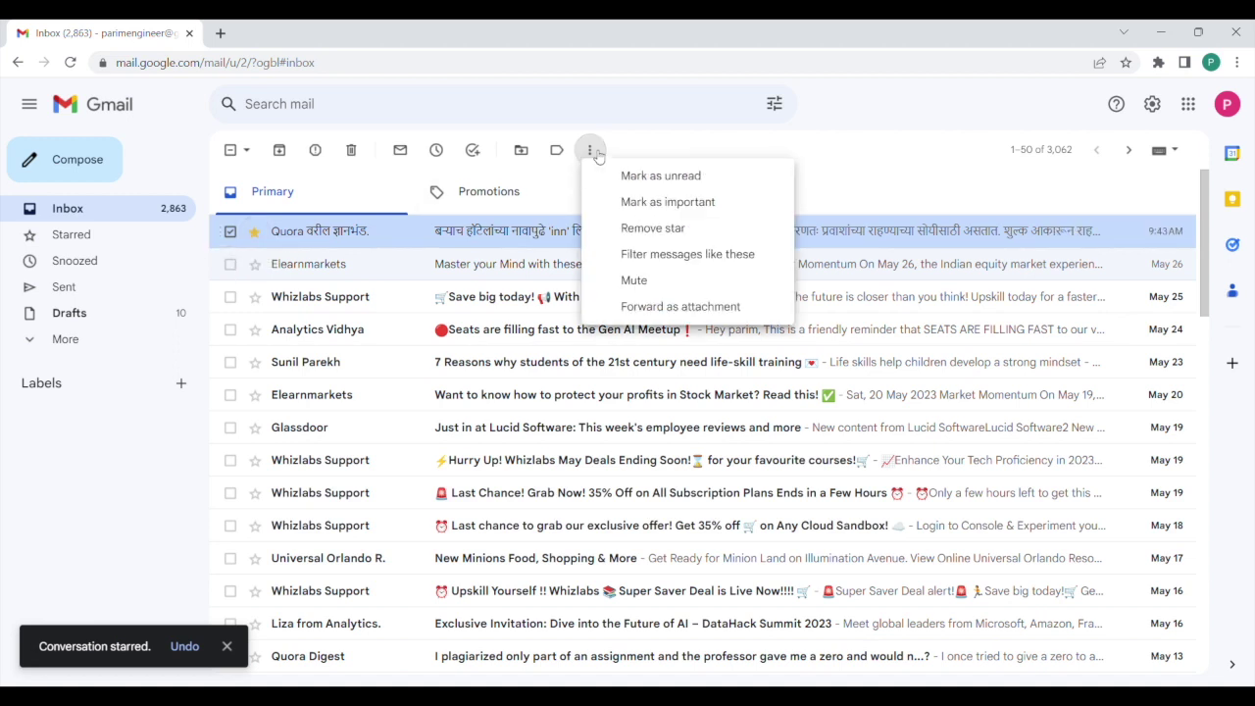
{"action": "left_click", "coordinate": [635, 233]}
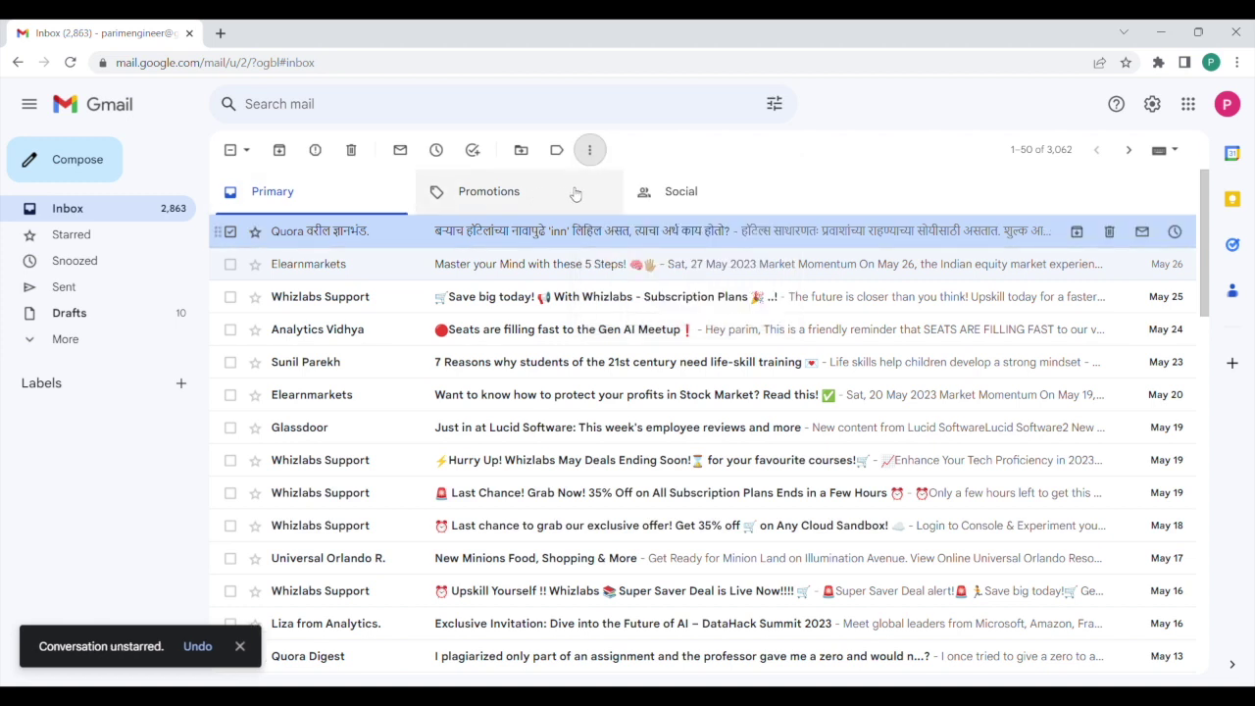
{"action": "left_click", "coordinate": [590, 151]}
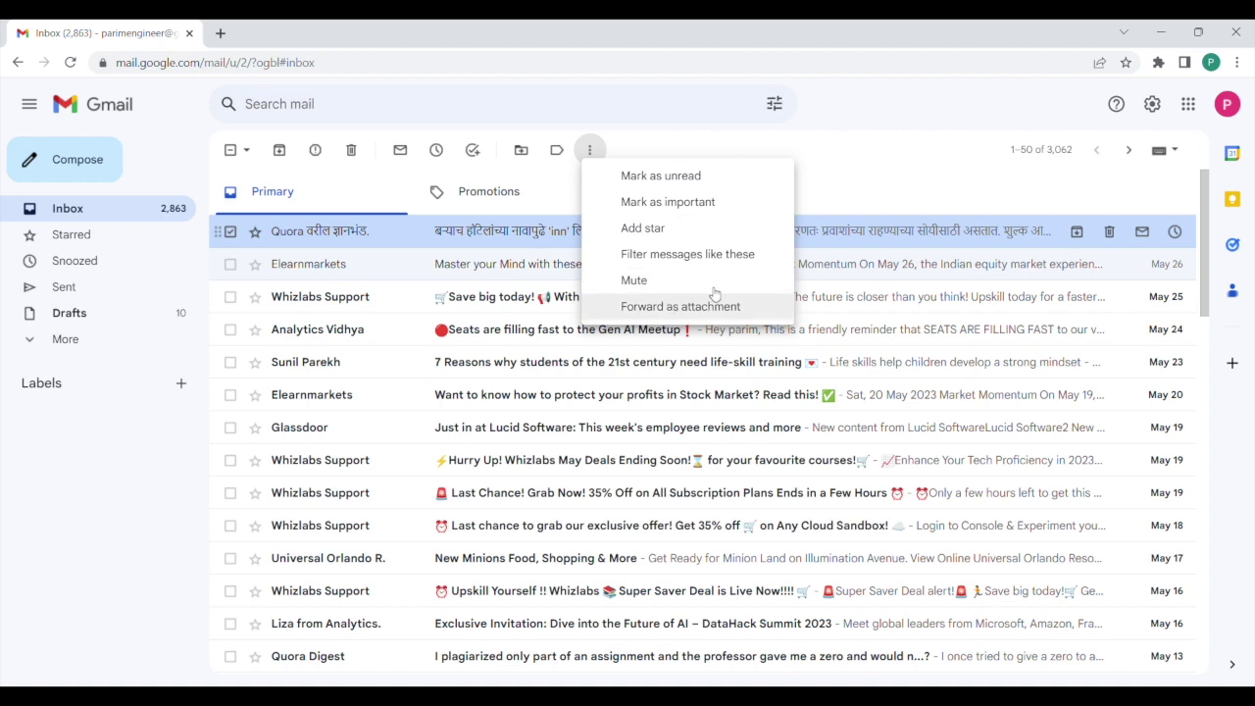
{"action": "left_click", "coordinate": [852, 187]}
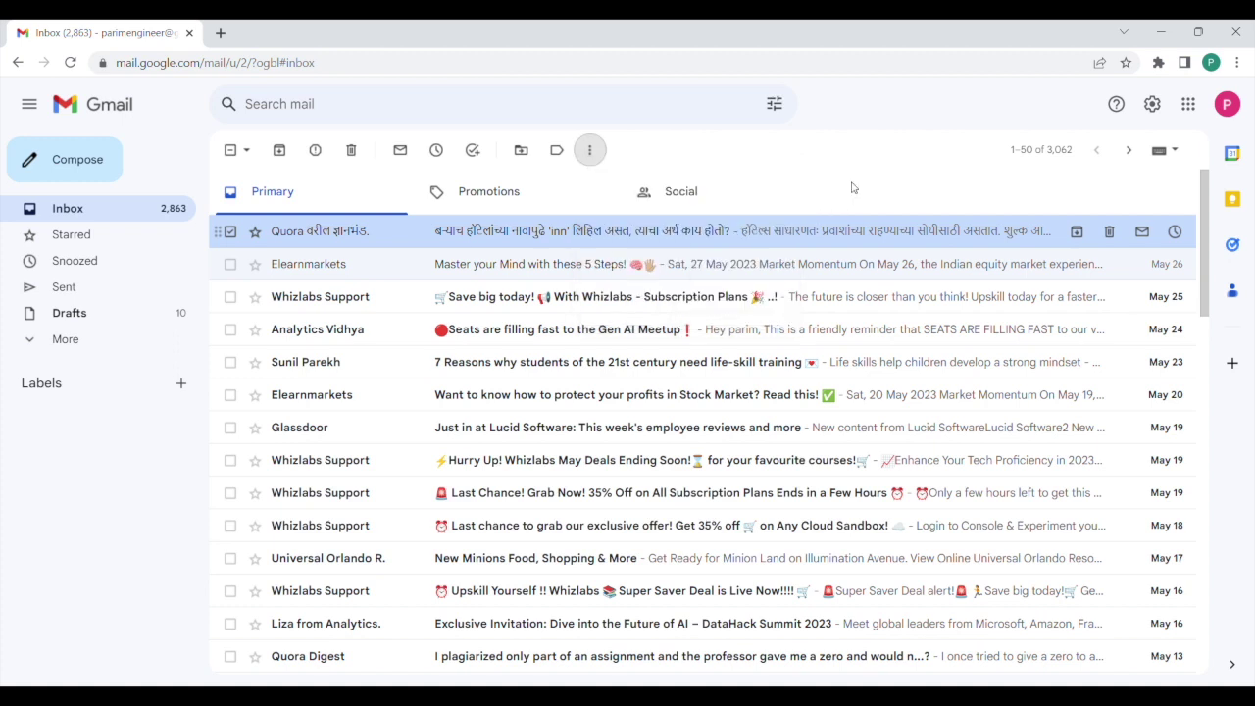
- Set the button labels to Text in the General settings and save the changes
{"action": "left_click", "coordinate": [1154, 104]}
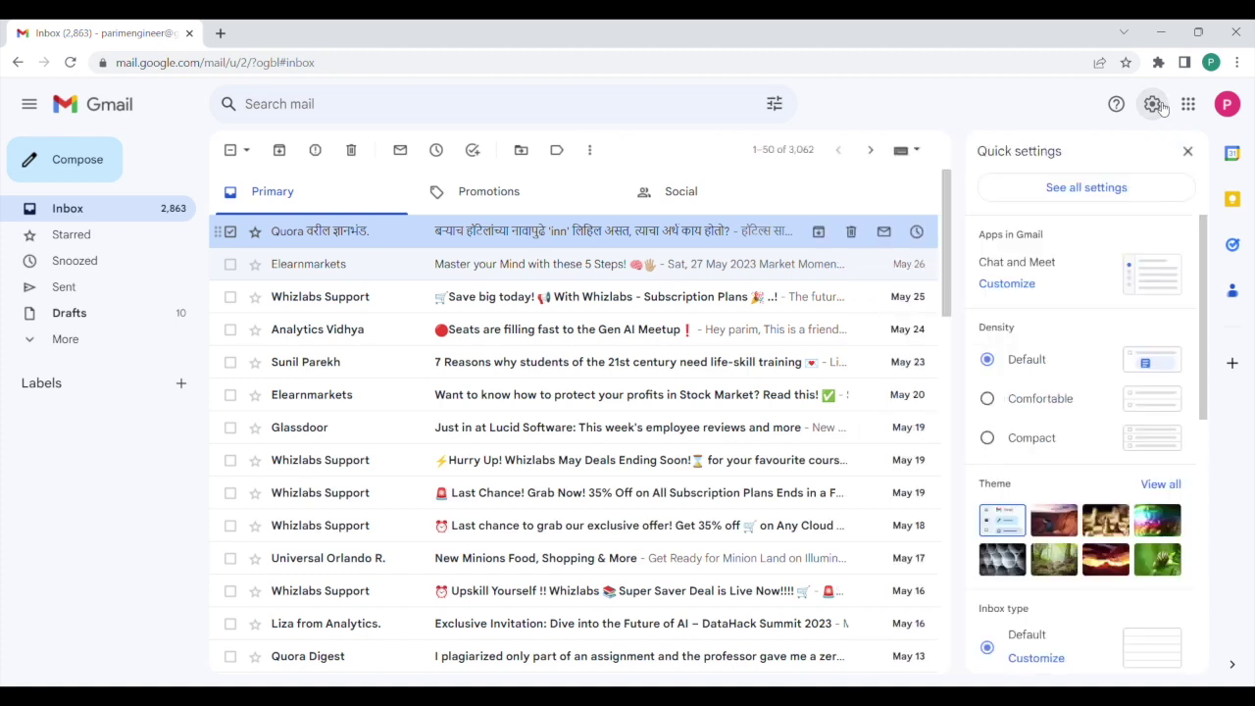
{"action": "left_click", "coordinate": [1090, 189]}
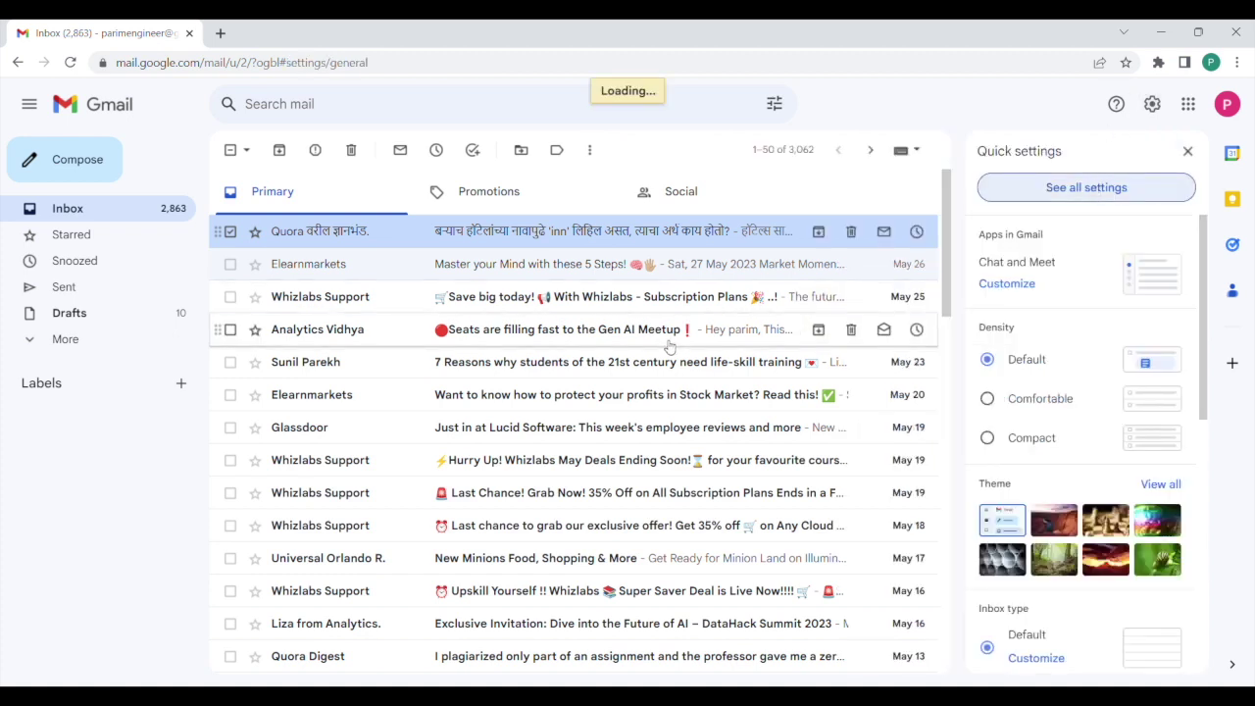
{"action": "scroll", "coordinate": [663, 441], "scroll_direction": "down", "scroll_amount": 6}
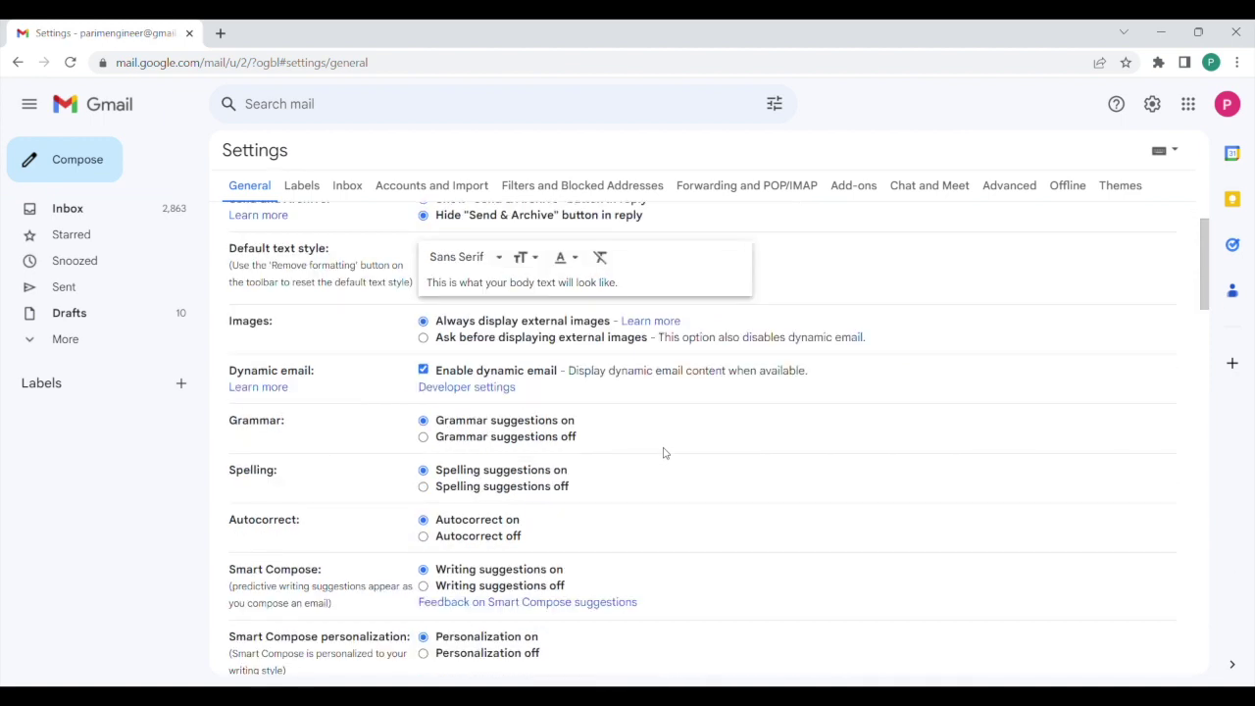
{"action": "scroll", "coordinate": [664, 453], "scroll_direction": "down", "scroll_amount": 6}
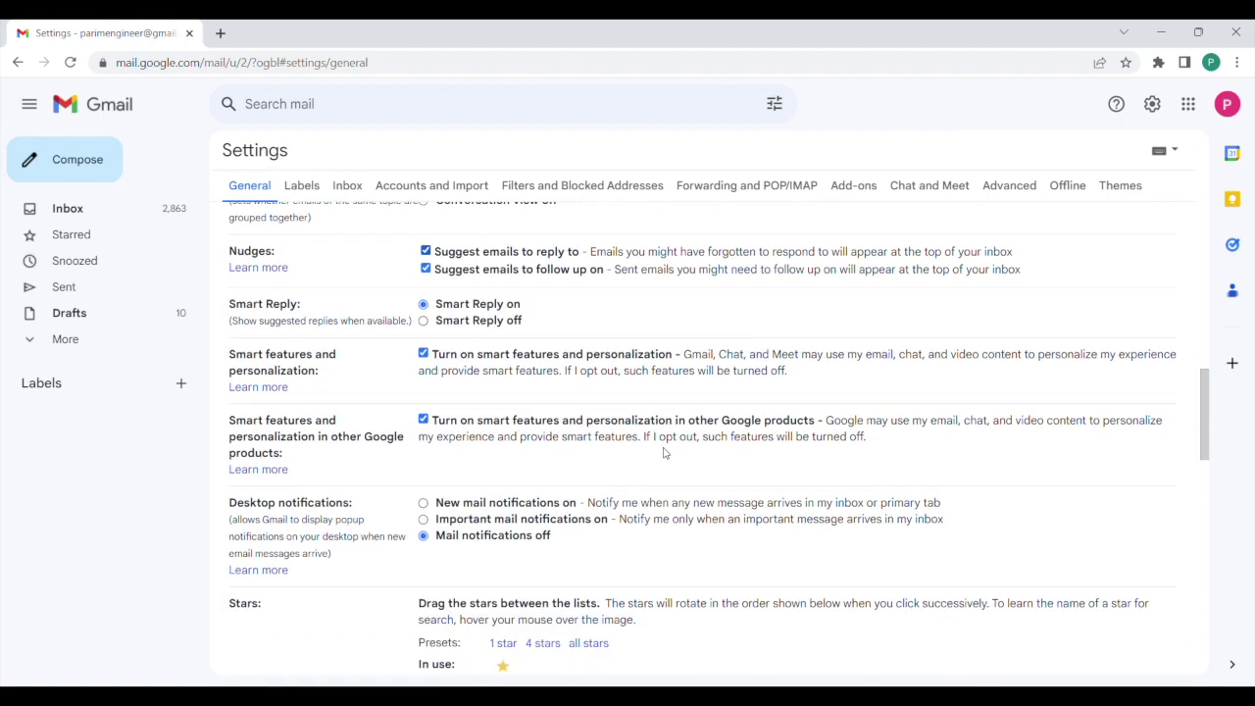
{"action": "scroll", "coordinate": [663, 453], "scroll_direction": "down", "scroll_amount": 1}
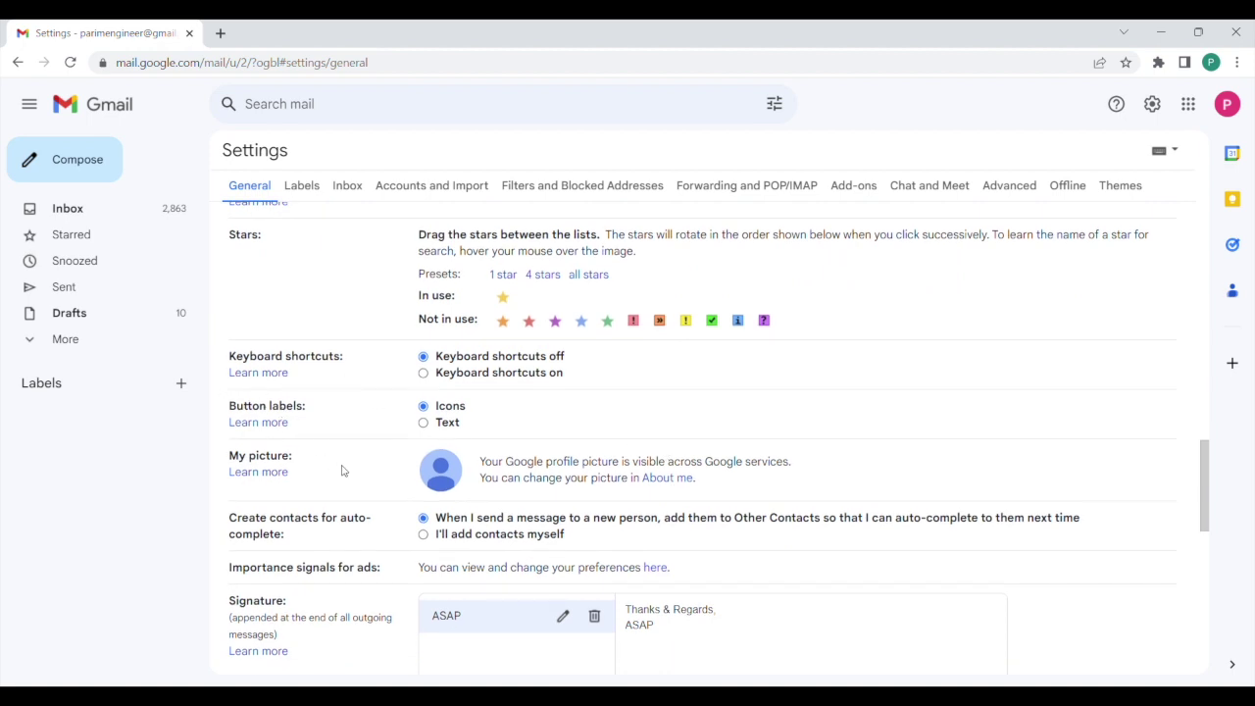
{"action": "left_click", "coordinate": [424, 422]}
{"action": "scroll", "coordinate": [381, 456], "scroll_direction": "down", "scroll_amount": 6}
{"action": "scroll", "coordinate": [382, 457], "scroll_direction": "down", "scroll_amount": 2}
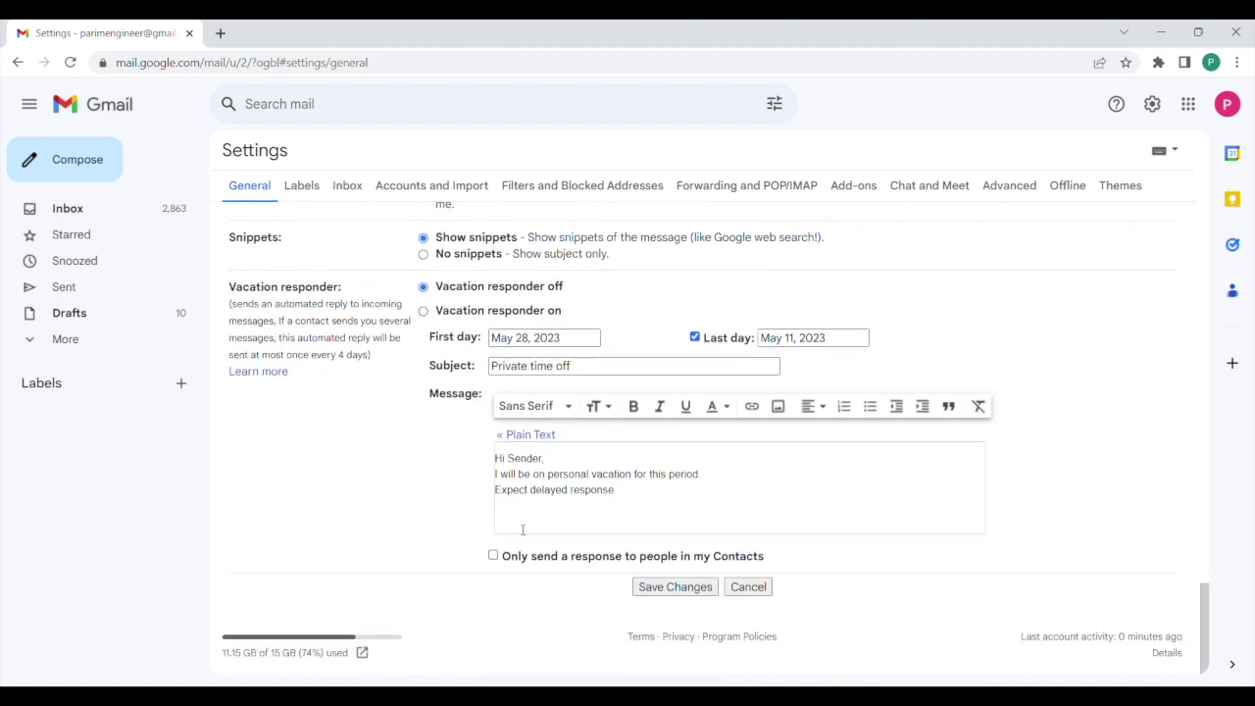
{"action": "left_click", "coordinate": [647, 592]}
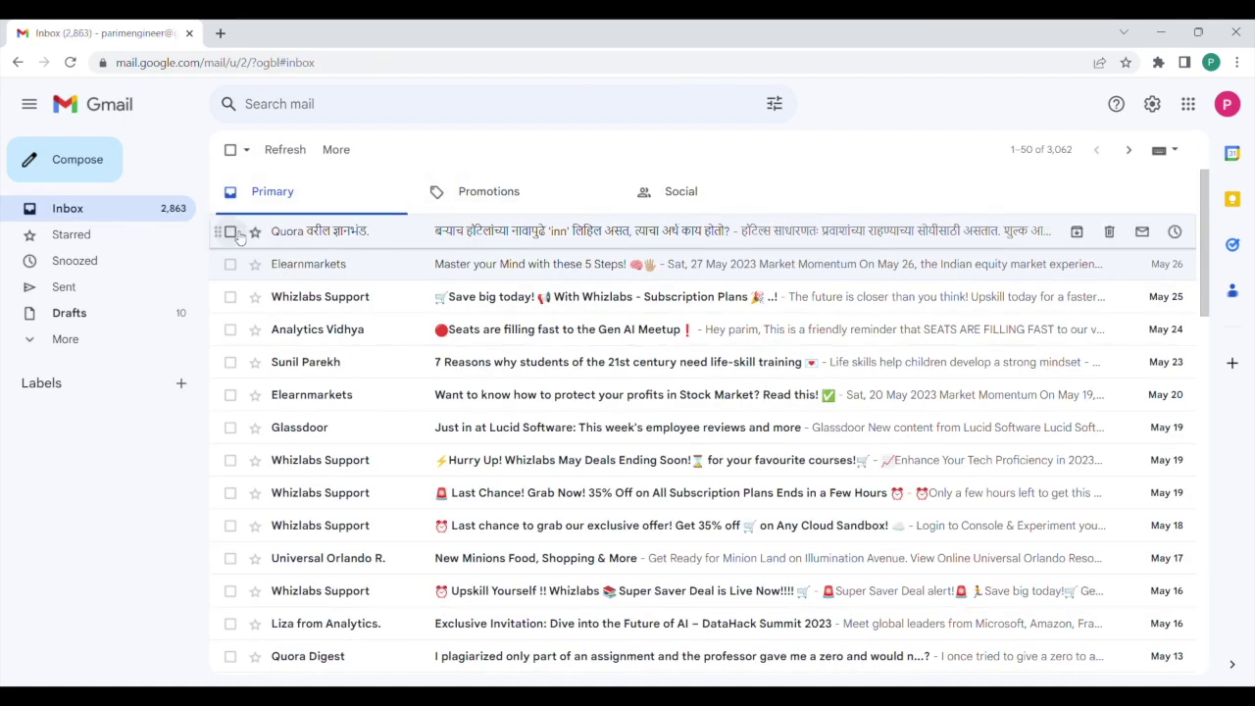
- Select the Quora email to examine the text-labelled message actions, and clear the selection
{"action": "left_click", "coordinate": [231, 233]}
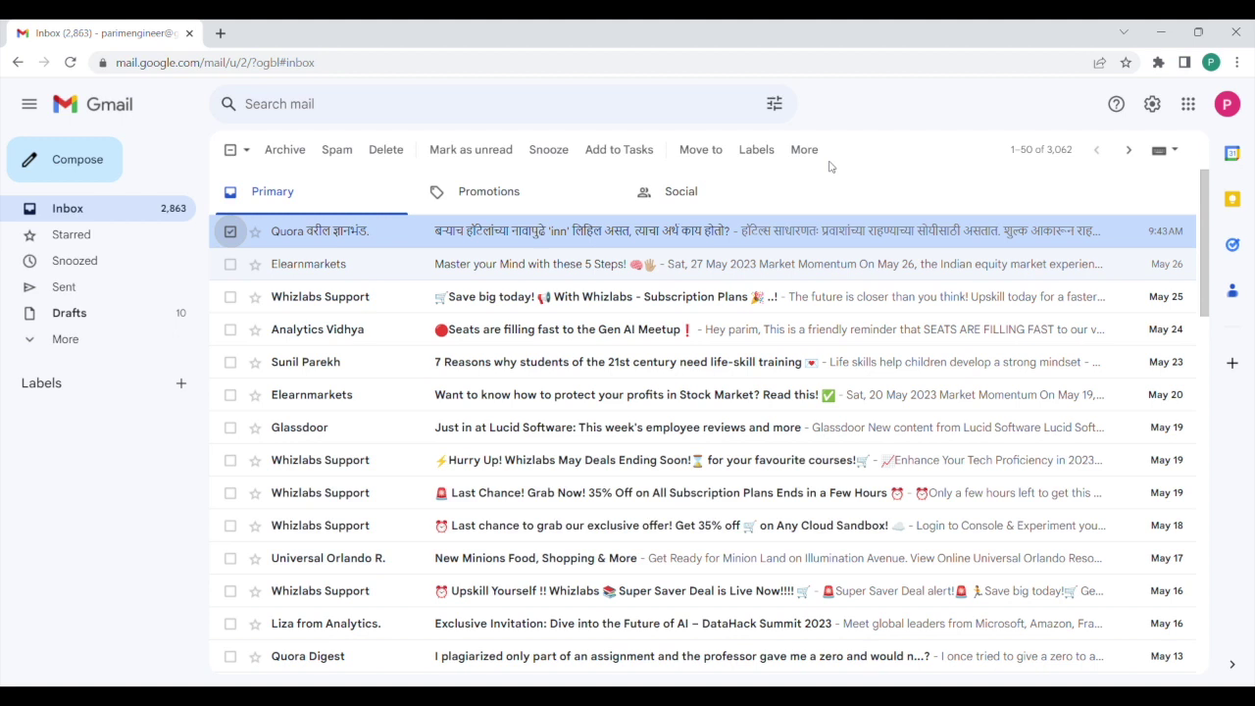
{"action": "left_click", "coordinate": [230, 232]}
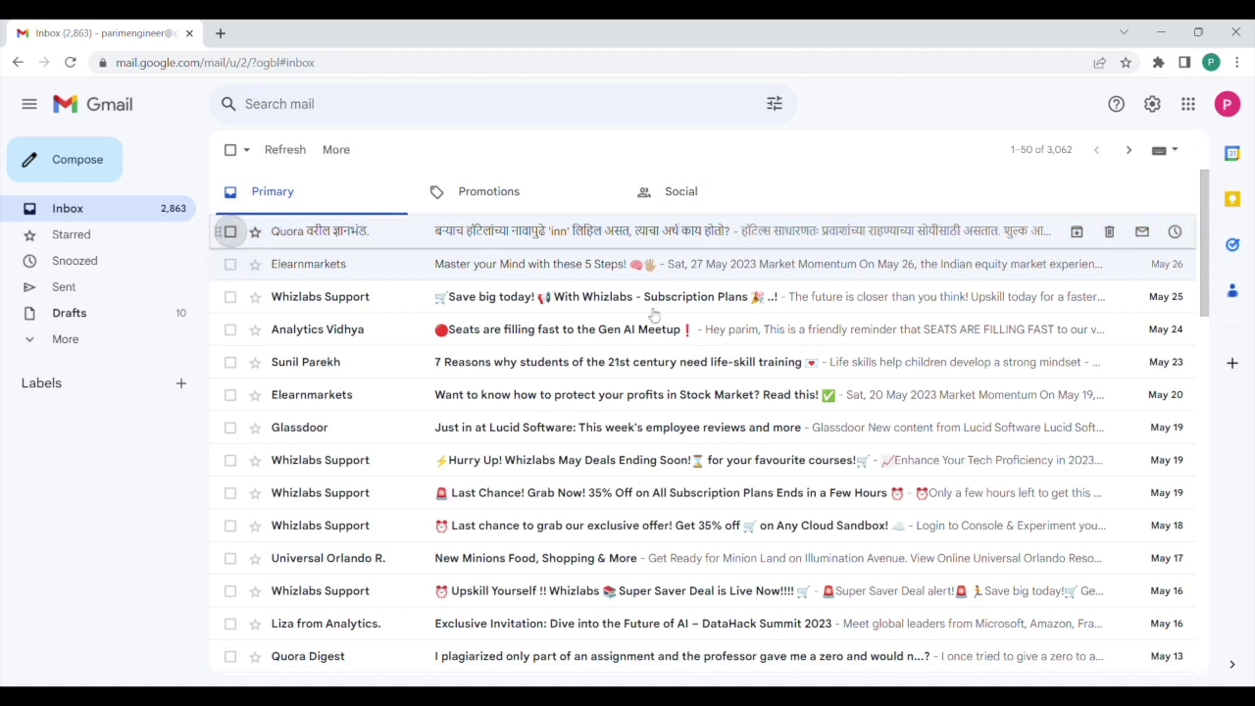